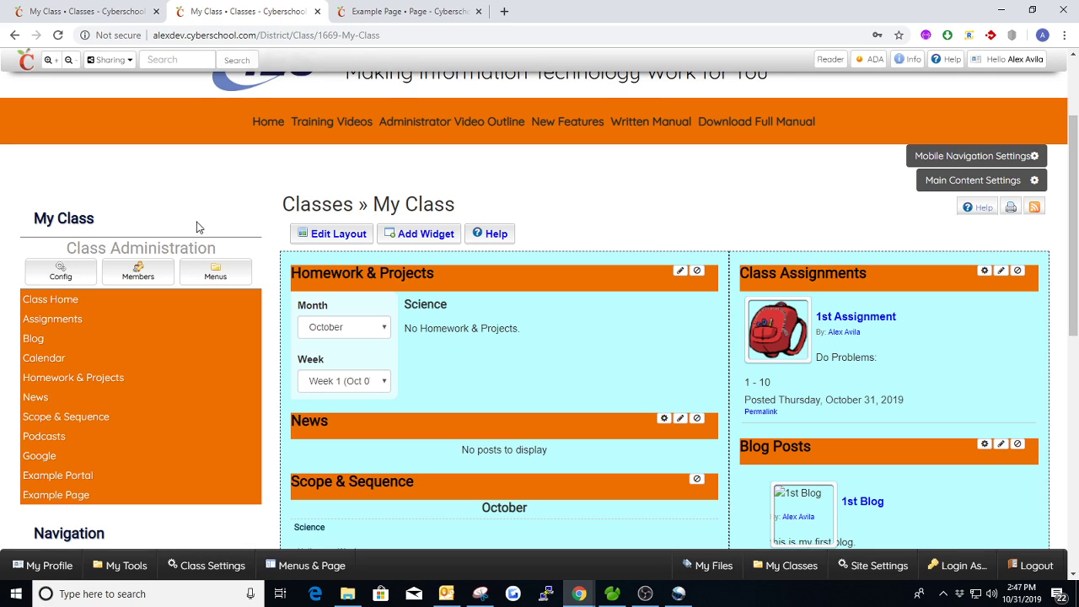
# Create a user group named Student Admin in the class members settings
pyautogui.click(136, 278)
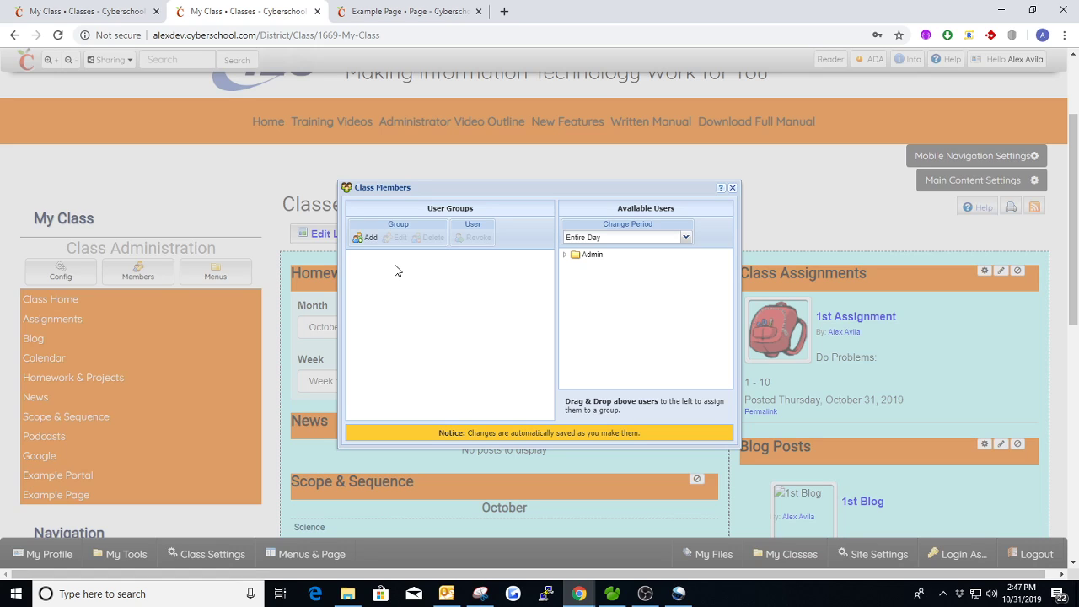
pyautogui.click(733, 188)
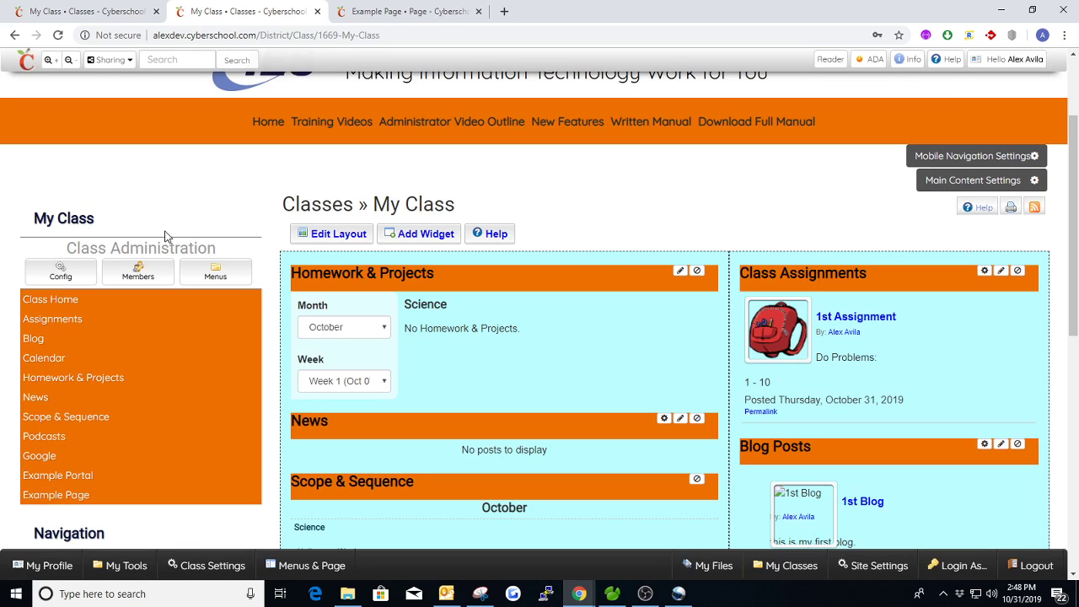
pyautogui.click(137, 275)
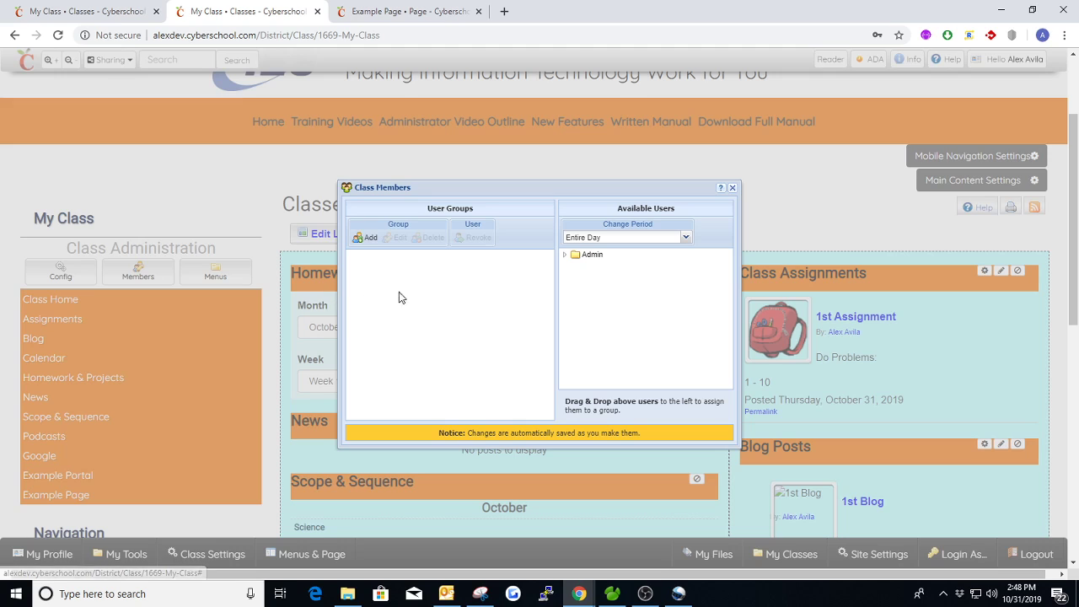
pyautogui.click(364, 239)
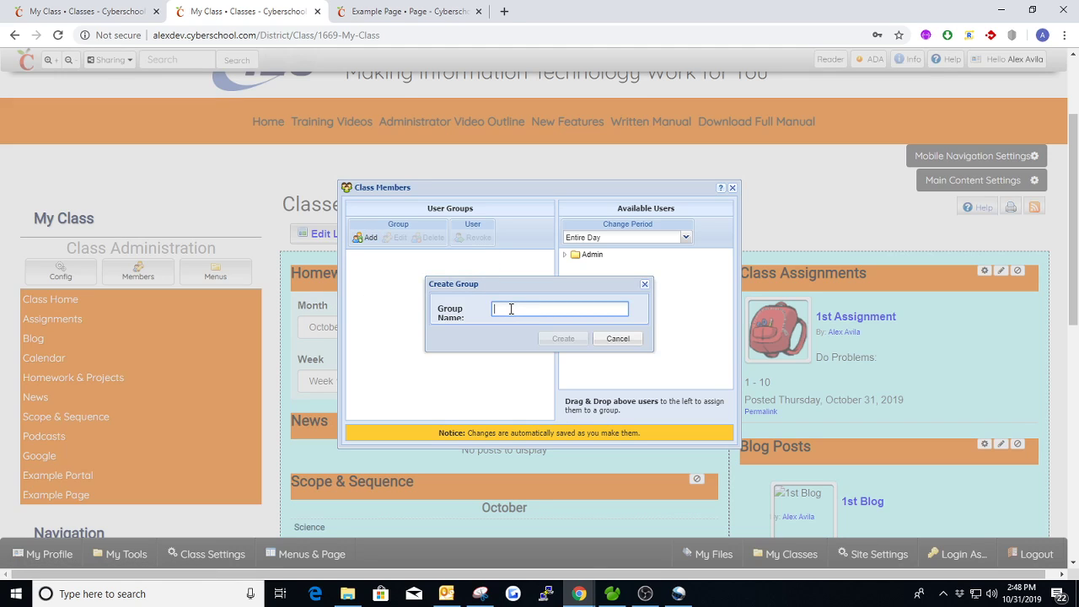
pyautogui.write('Student Admin')
pyautogui.click(562, 338)
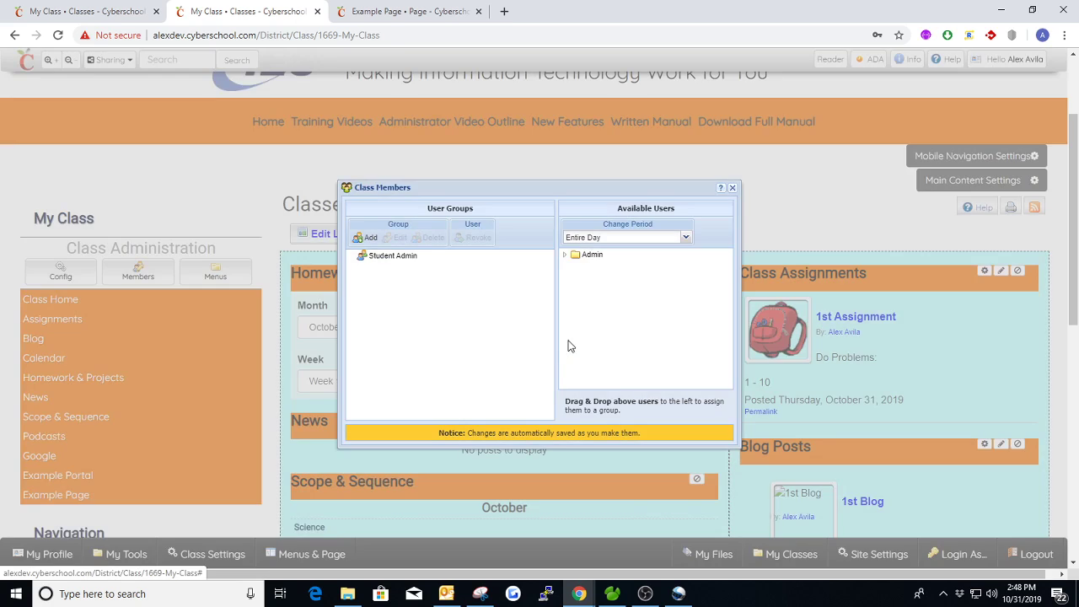
# Enable Invisible Member and Manage Menus for the Student Admin group, view its module permissions, and apply the update
pyautogui.click(400, 257)
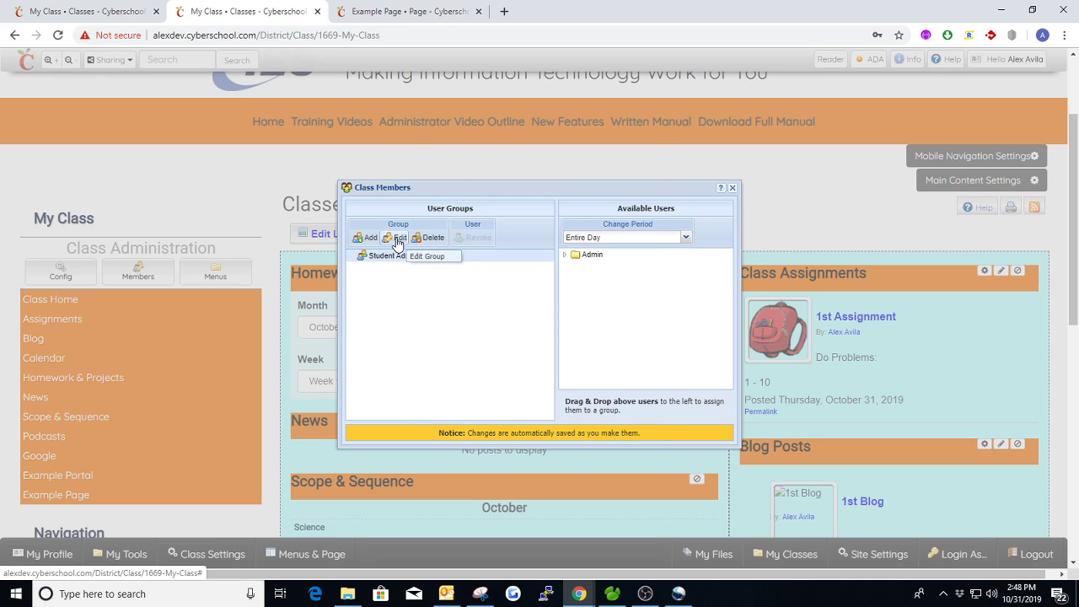
pyautogui.click(396, 238)
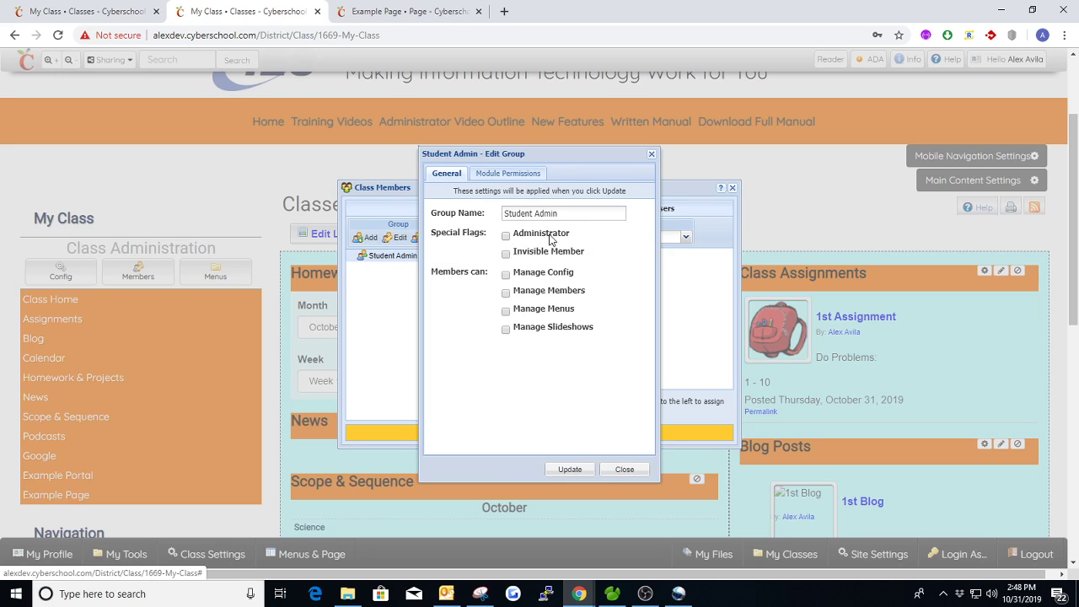
pyautogui.click(505, 254)
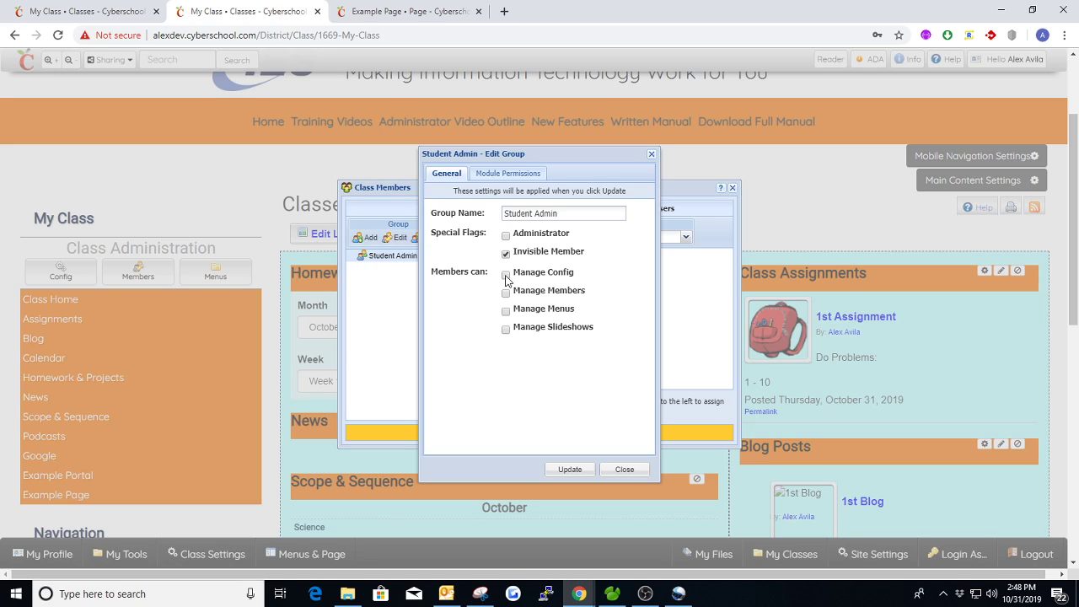
pyautogui.click(506, 277)
pyautogui.click(508, 277)
pyautogui.click(507, 331)
pyautogui.click(505, 173)
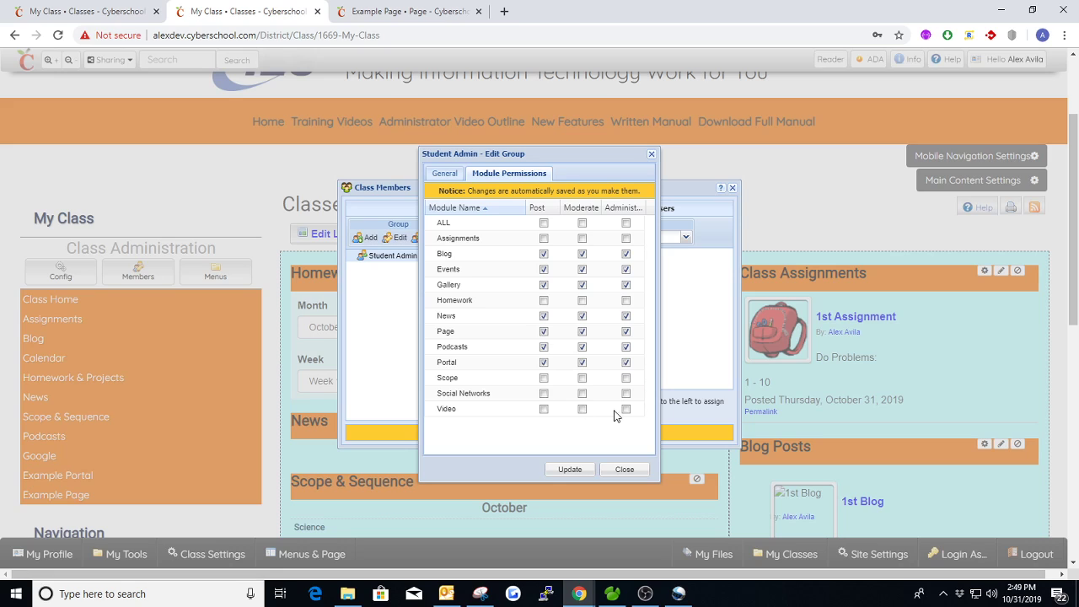
pyautogui.click(578, 470)
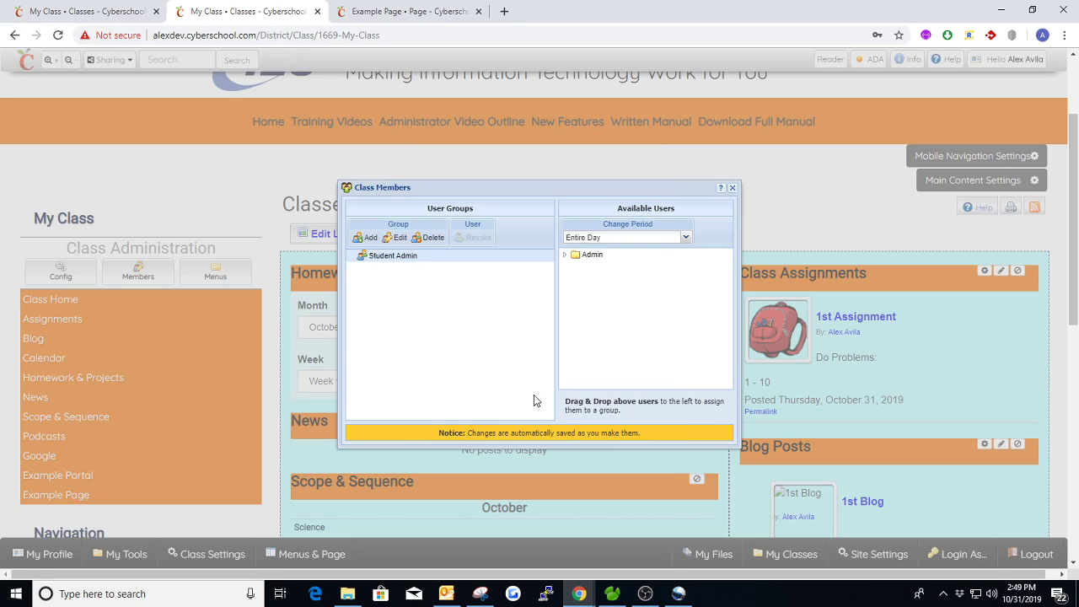
# Check the Student Admin group's general settings and module permissions, leaving the group editor without updating
pyautogui.click(396, 237)
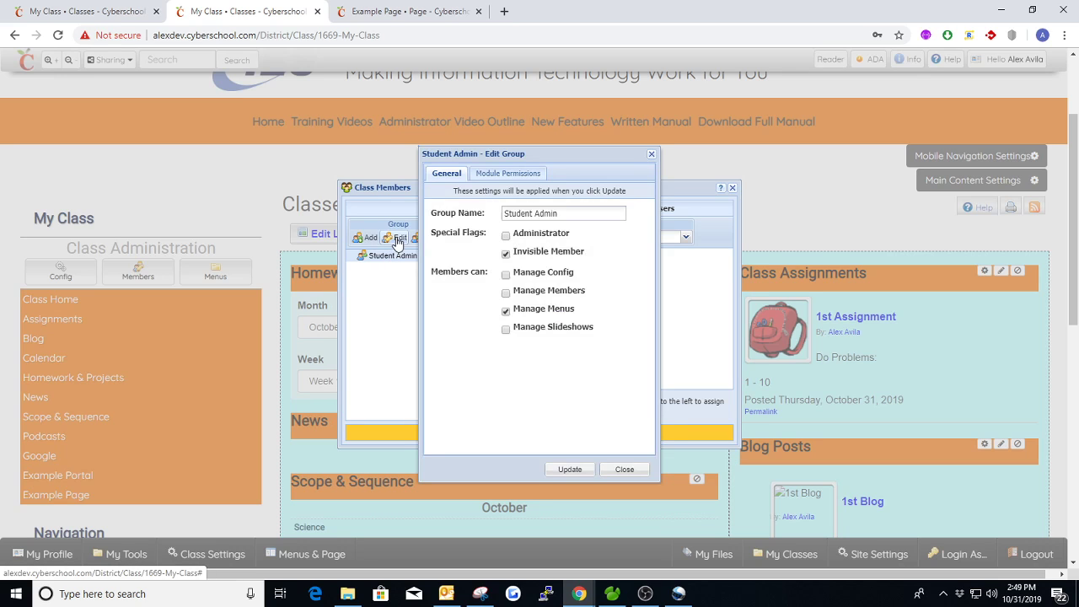
pyautogui.click(510, 174)
pyautogui.click(651, 154)
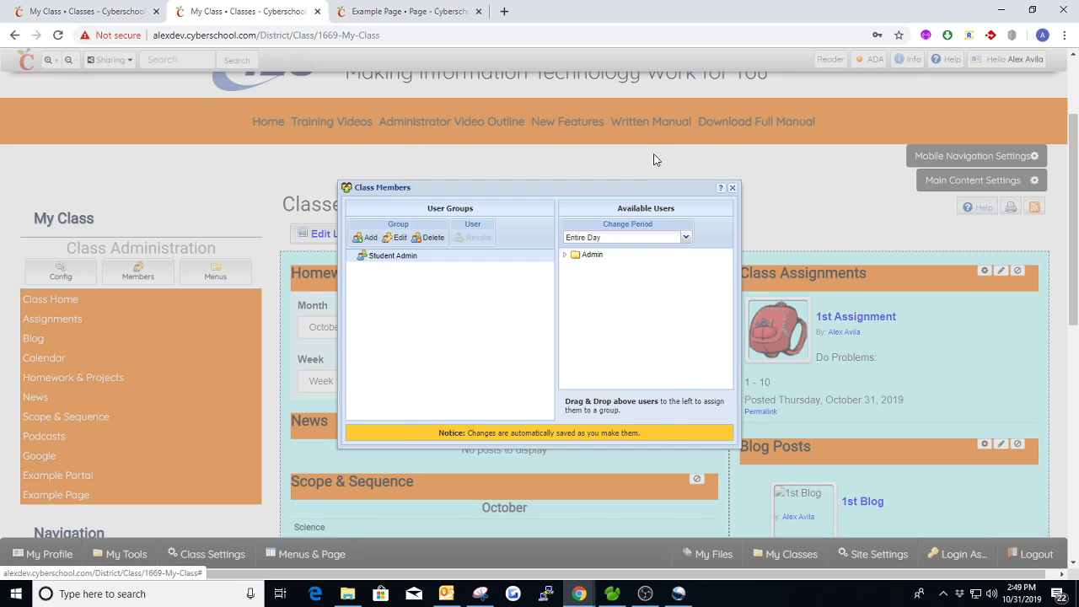
# Assign the user in the Admin folder to the Student Admin group, revoke that membership, and close the class members settings
pyautogui.click(566, 255)
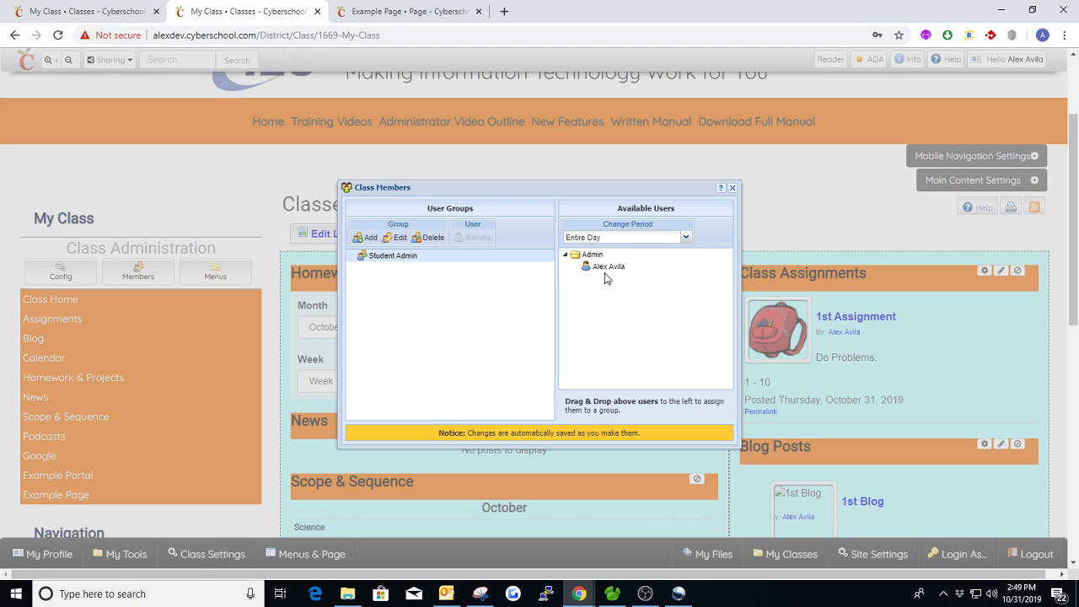
pyautogui.moveTo(608, 268); pyautogui.dragTo(384, 259)
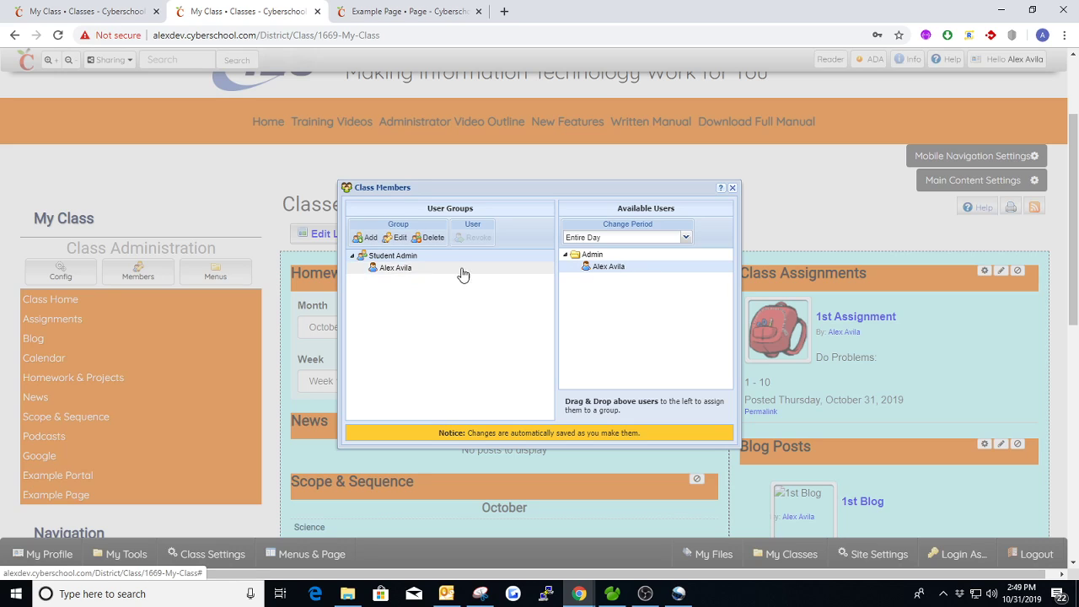
pyautogui.click(389, 267)
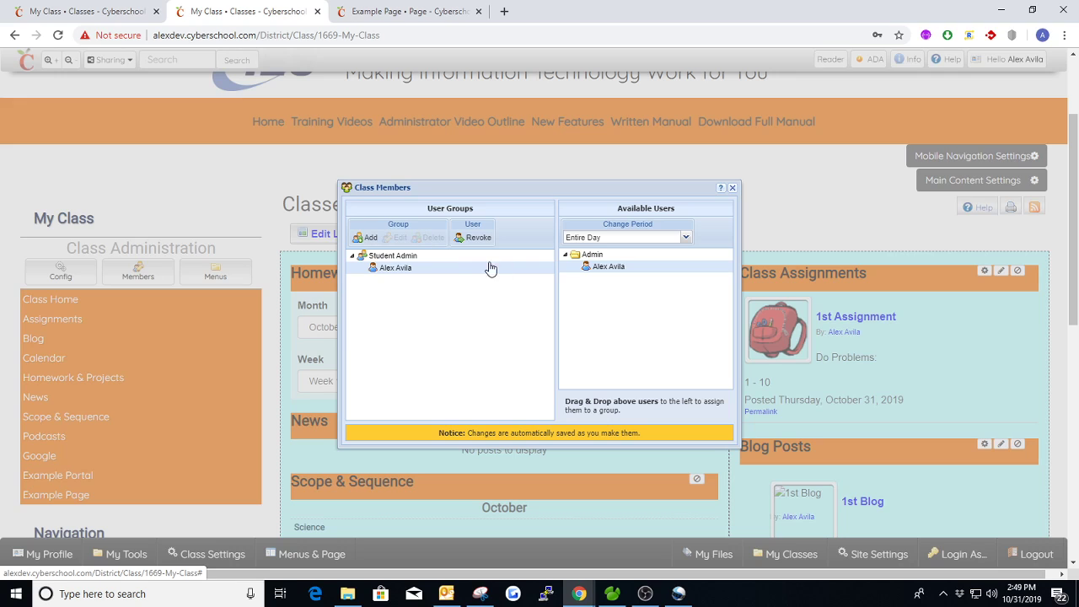
pyautogui.click(472, 239)
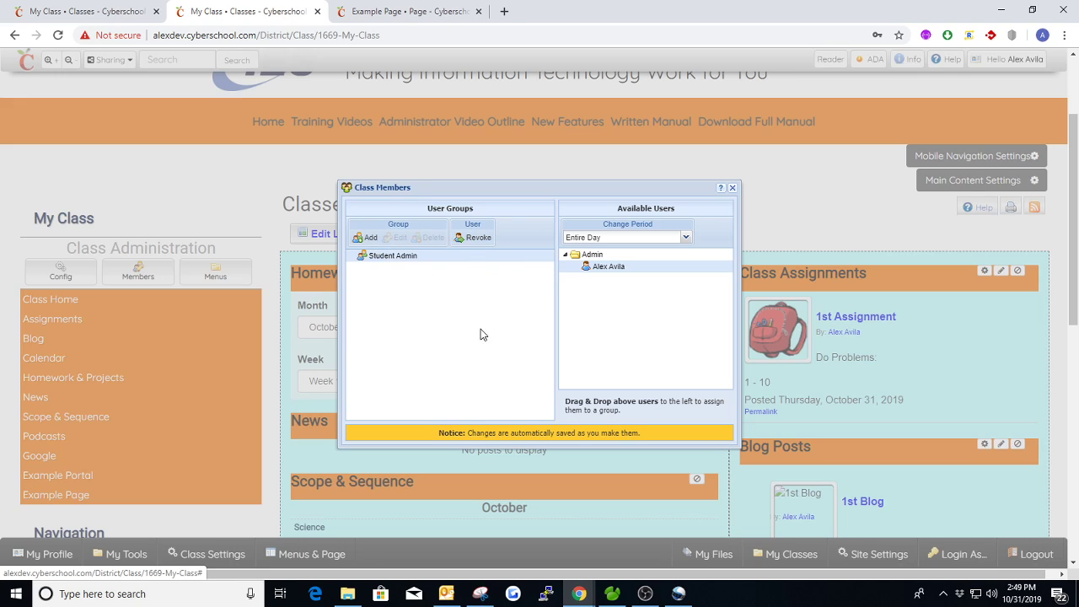
pyautogui.click(386, 258)
pyautogui.click(733, 189)
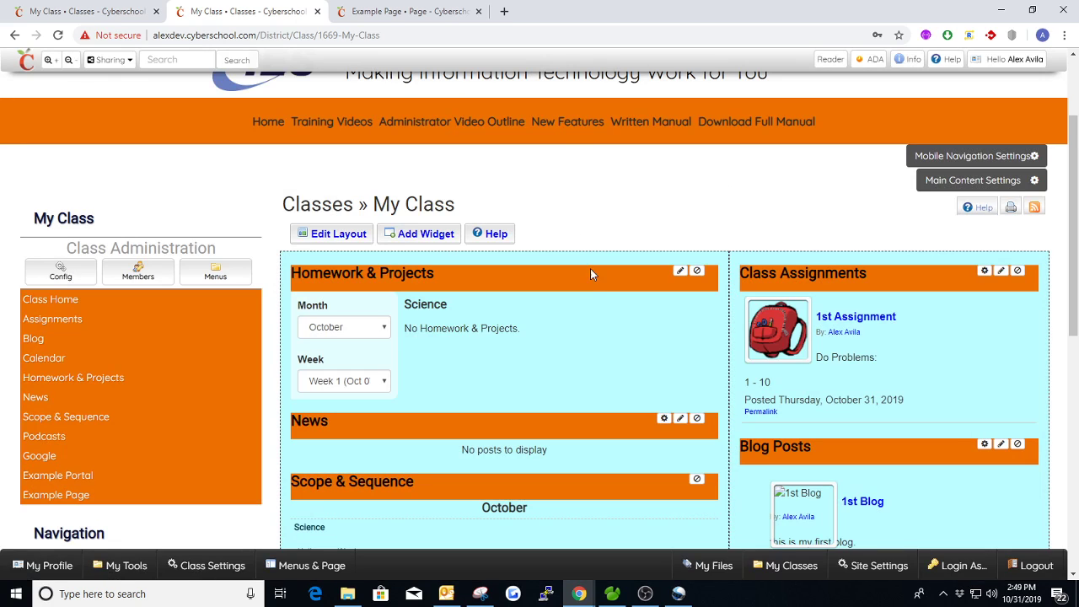
# Add a link titled Members to the My Class navigation, pointing to /District/Class/1669-My-Class/Members
pyautogui.click(235, 271)
pyautogui.scroll(-2, 653, 337)
pyautogui.scroll(2, 636, 304)
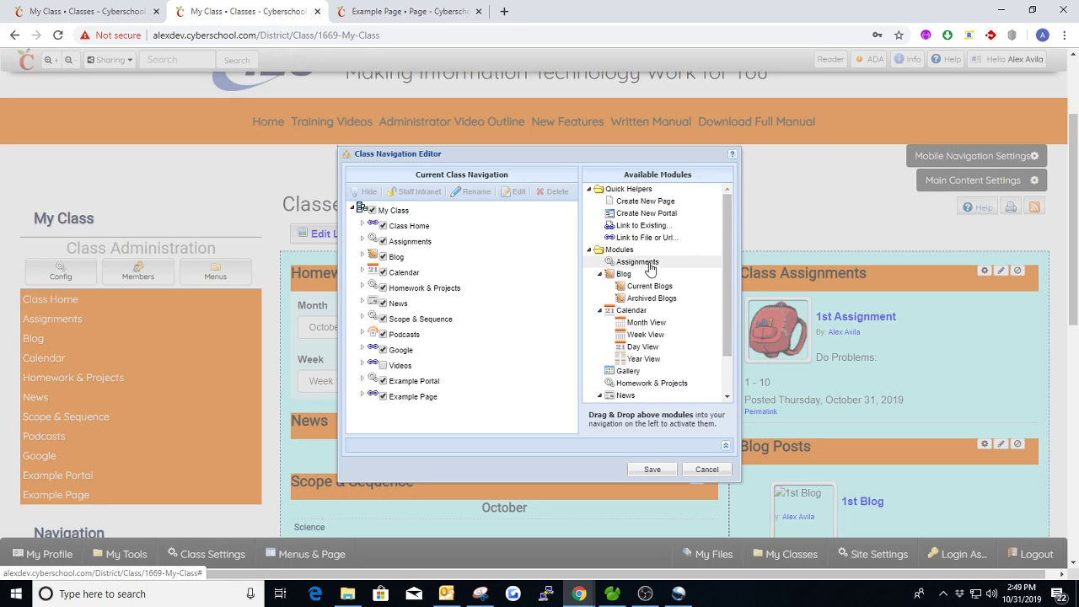
pyautogui.moveTo(649, 244); pyautogui.dragTo(380, 211)
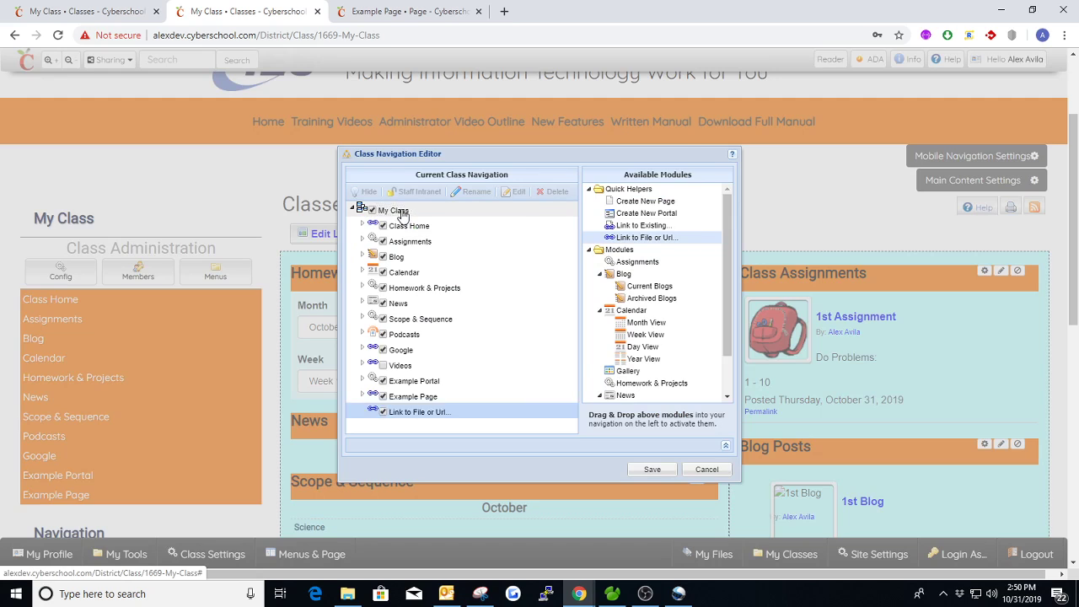
pyautogui.tripleClick(543, 305)
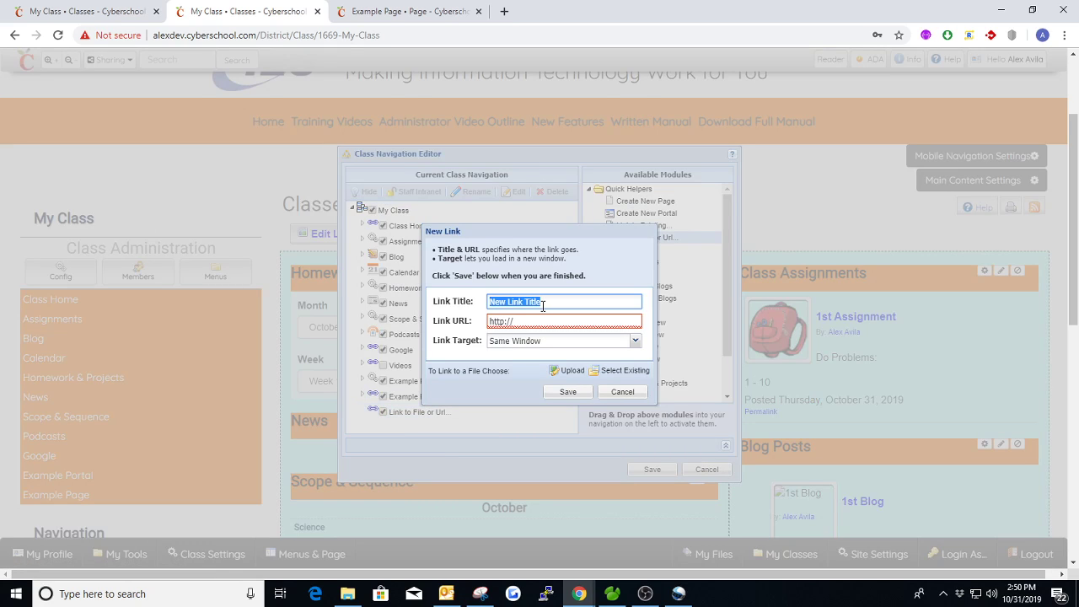
pyautogui.write('Members')
pyautogui.press('Tab')
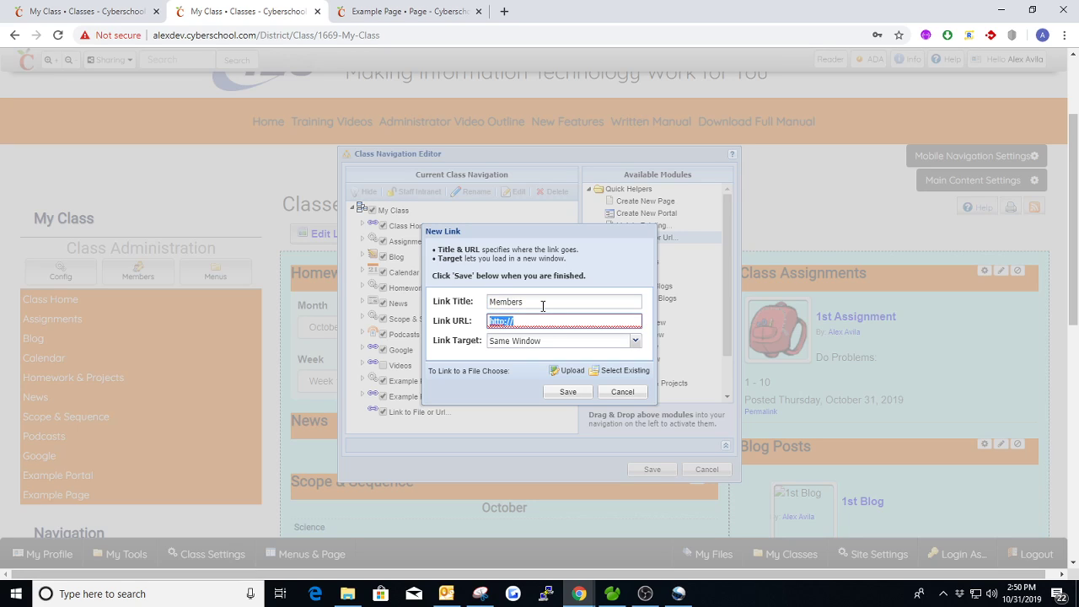
pyautogui.write('/District/Class/')
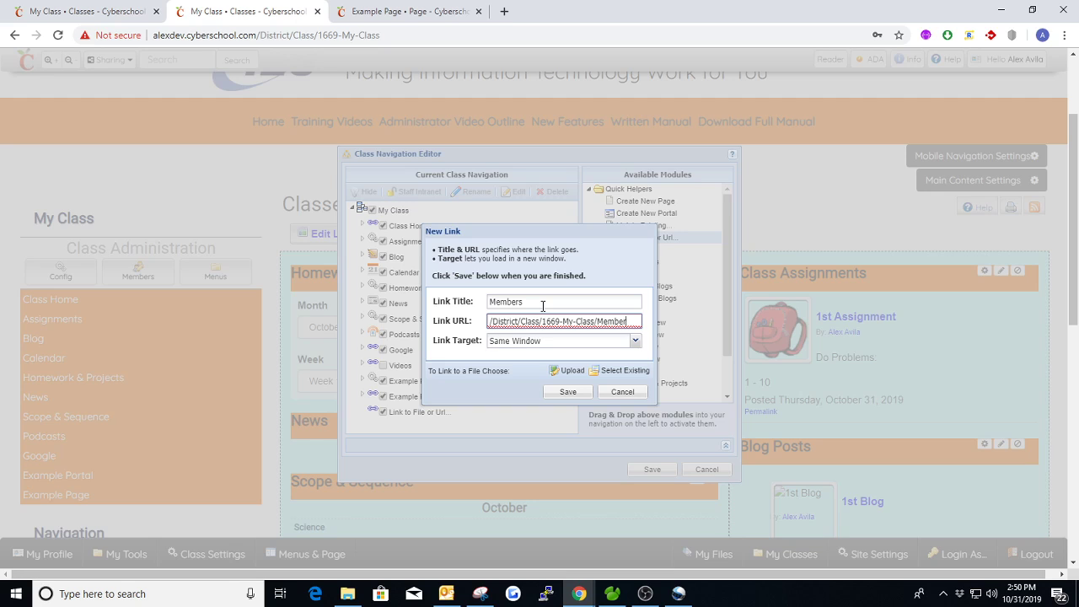
pyautogui.click(562, 392)
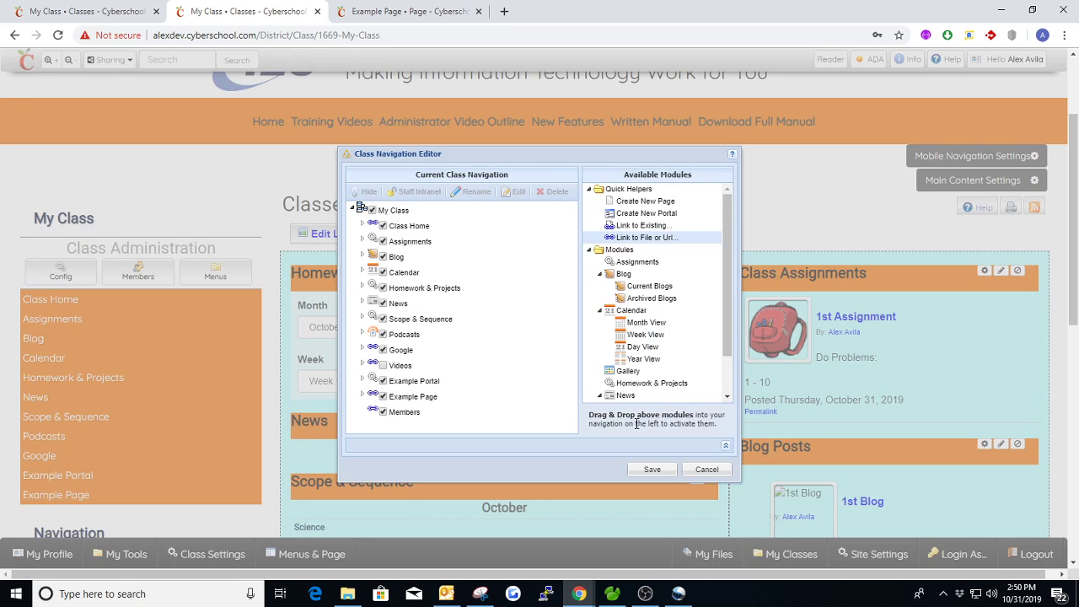
# Save the class navigation and open the class's new Members page
pyautogui.scroll(-2, 682, 367)
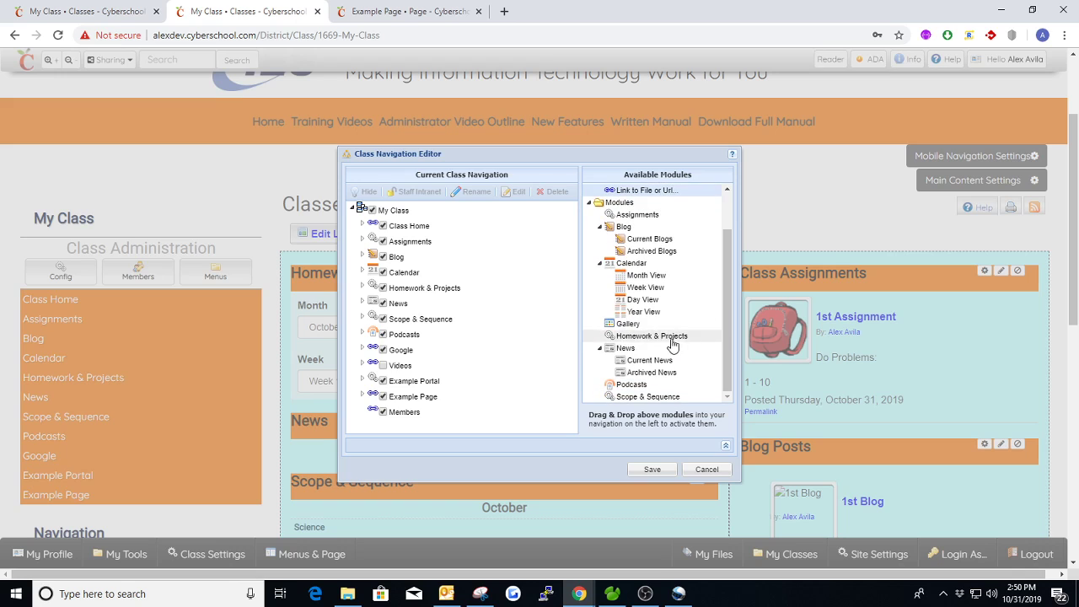
pyautogui.scroll(2, 677, 345)
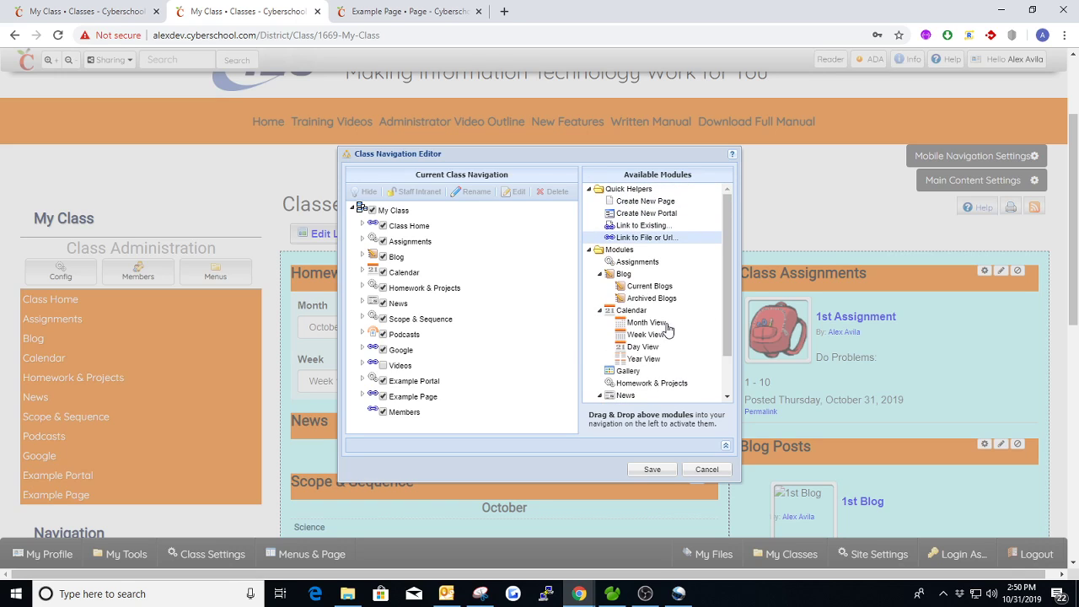
pyautogui.click(651, 472)
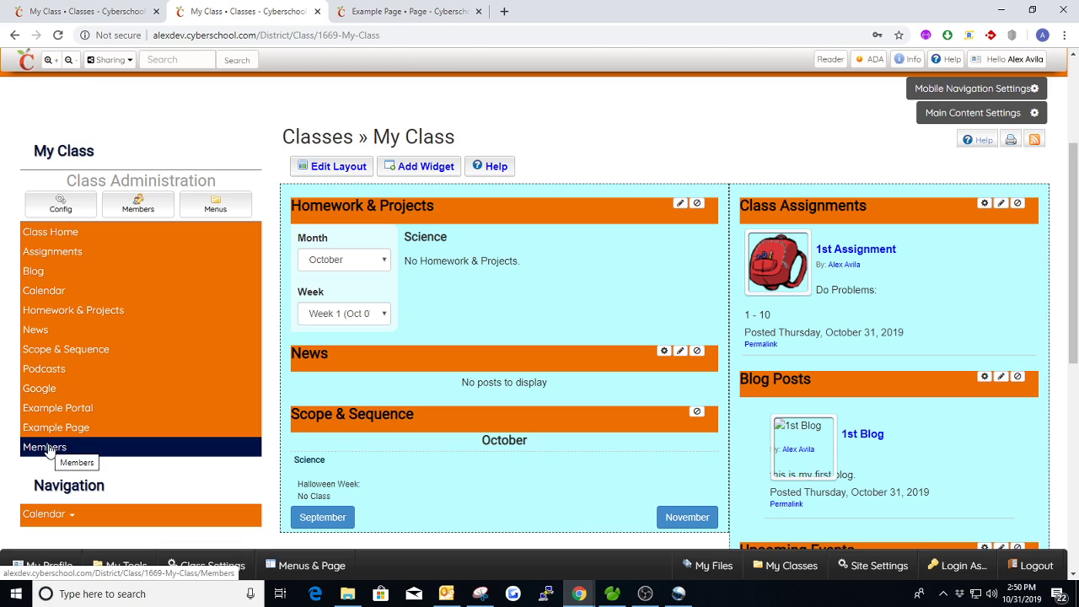
pyautogui.click(47, 449)
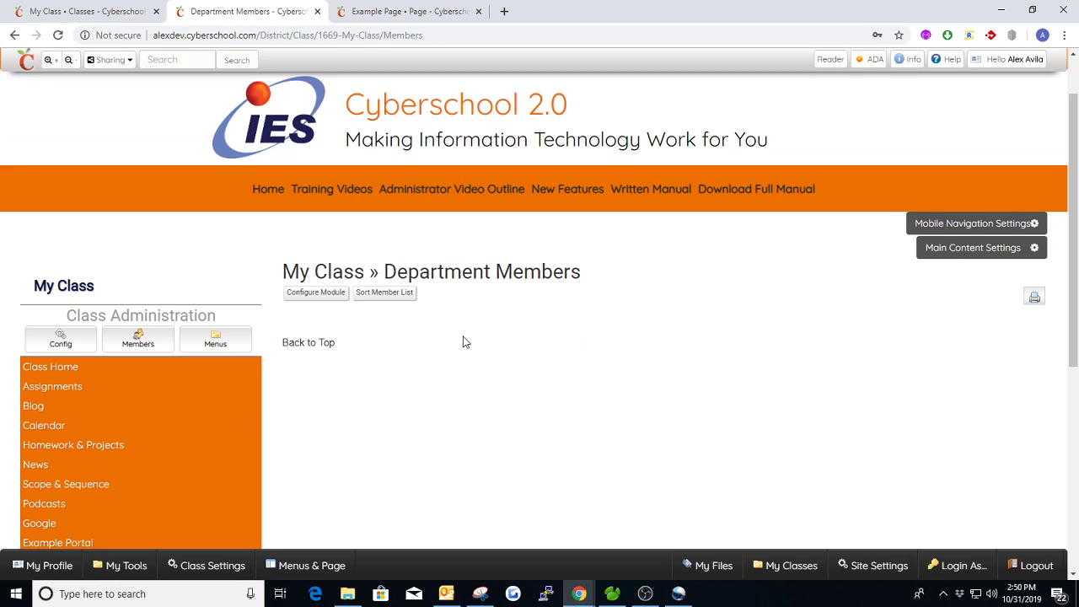
# Assign the user in the Admin folder to the Student Admin group and close the class members settings
pyautogui.scroll(-1, 512, 326)
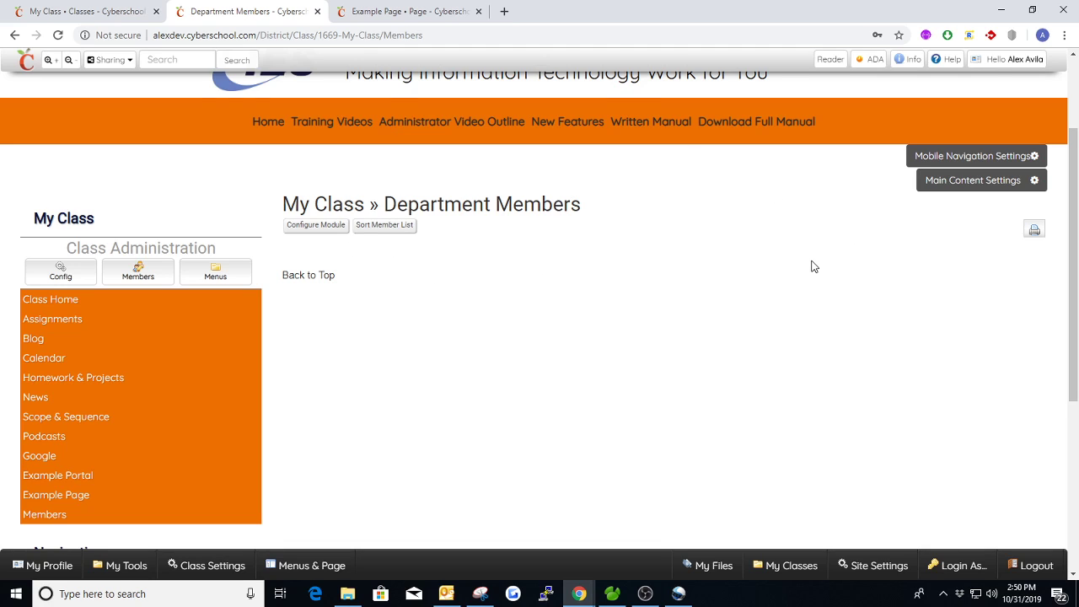
pyautogui.scroll(1, 793, 236)
pyautogui.scroll(-1, 655, 217)
pyautogui.click(137, 271)
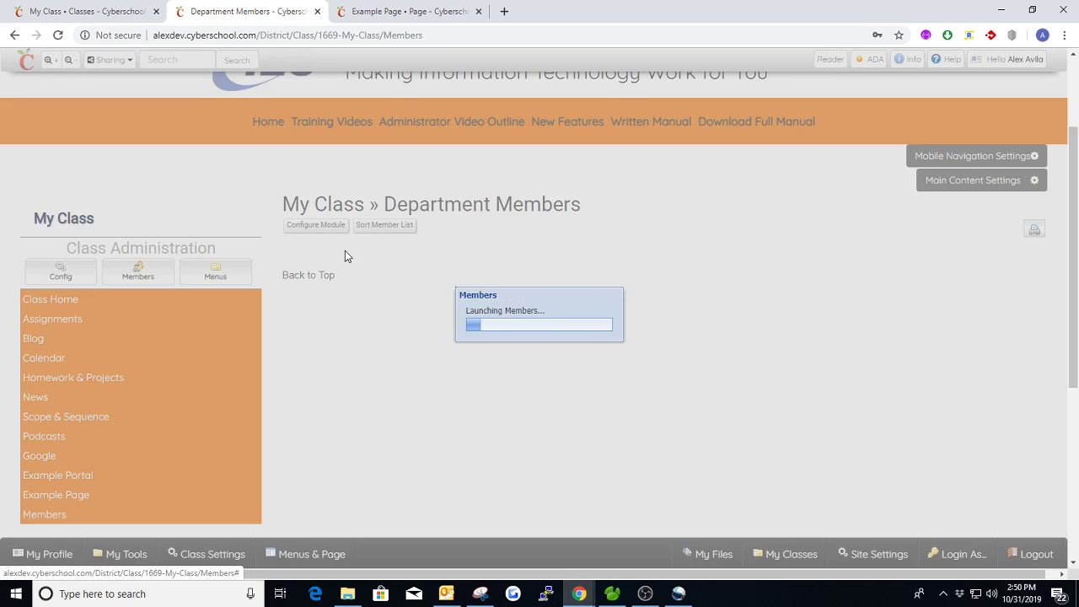
pyautogui.click(379, 257)
pyautogui.click(565, 255)
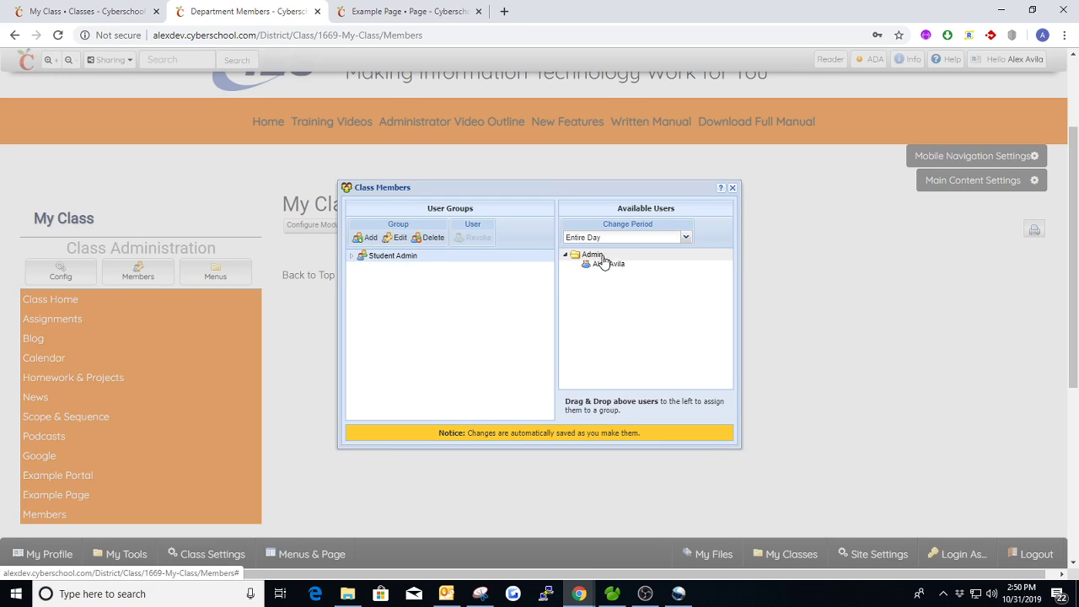
pyautogui.moveTo(604, 264); pyautogui.dragTo(396, 257)
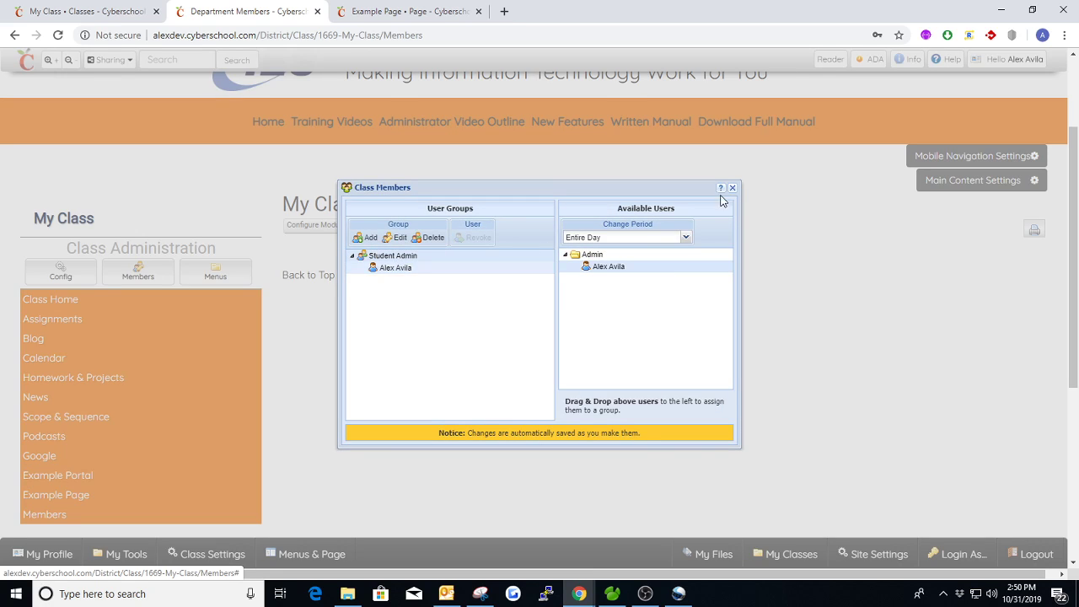
pyautogui.click(732, 187)
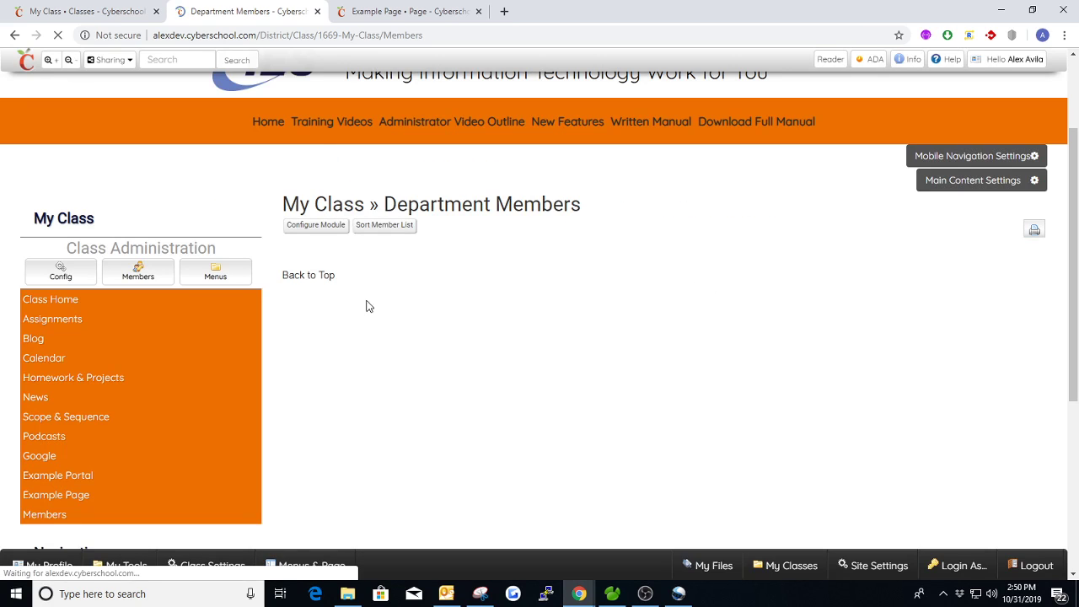
# Turn off Invisible Member for the Student Admin group, apply the update, and close the class members settings
pyautogui.click(140, 275)
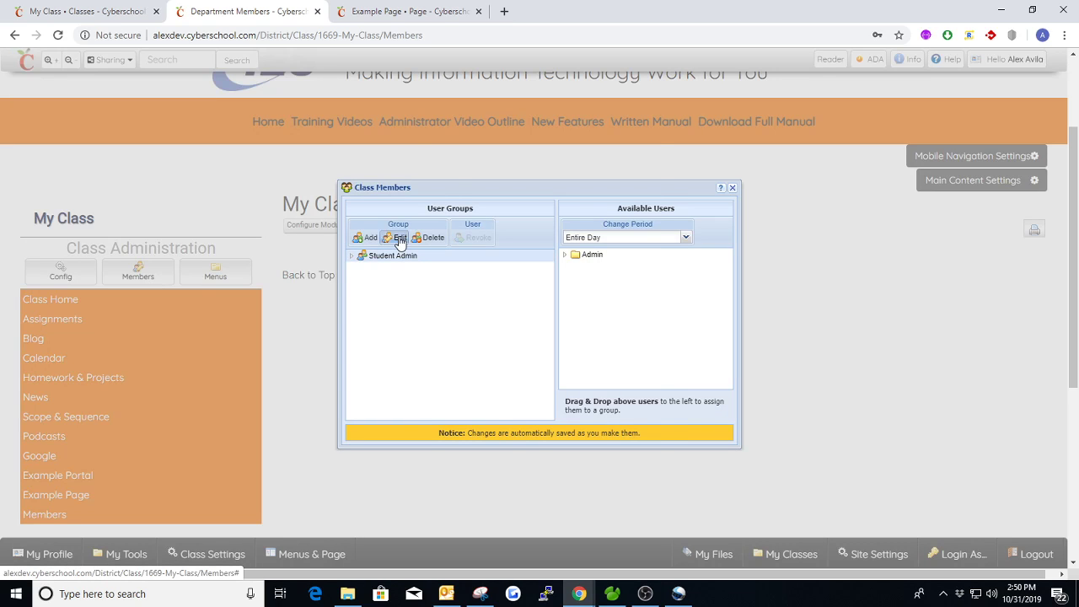
pyautogui.click(400, 238)
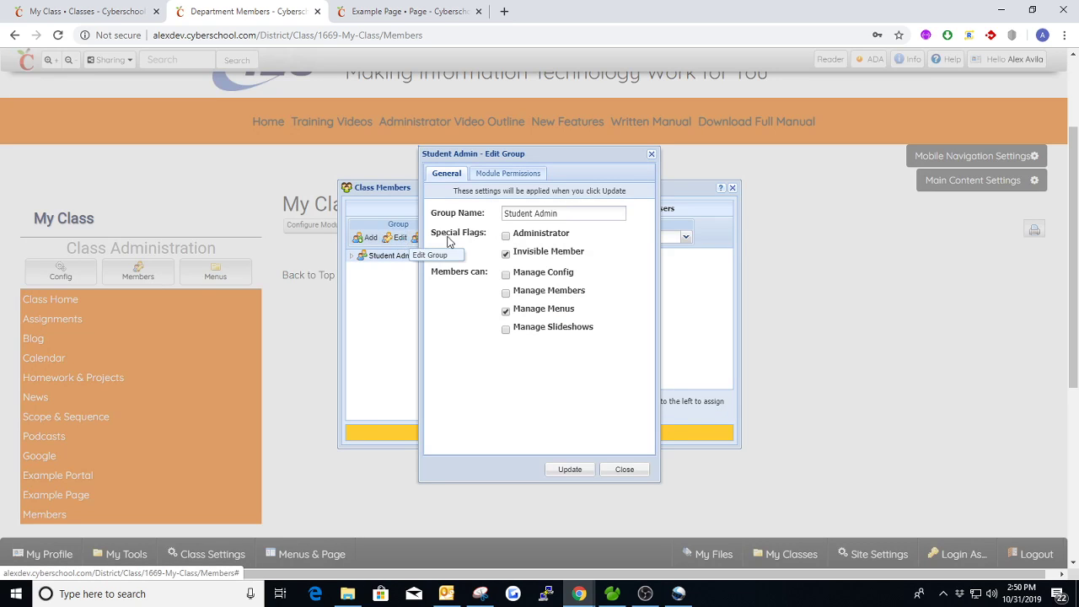
pyautogui.click(569, 469)
pyautogui.click(733, 189)
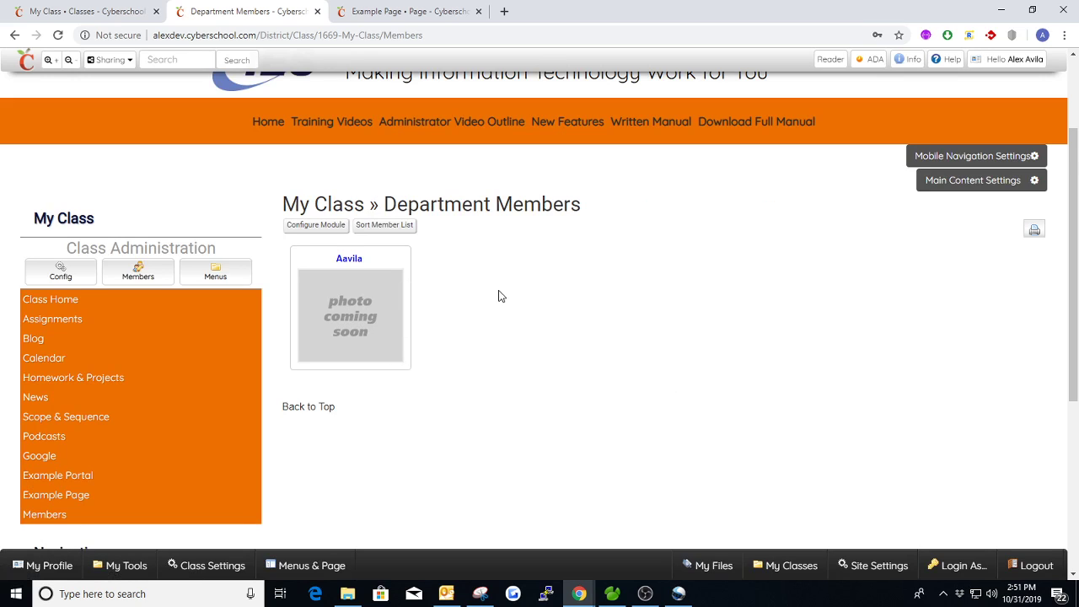
# Delete the Student Admin group from the class members settings, confirm the permanent deletion, and close the settings
pyautogui.scroll(-1, 458, 300)
pyautogui.scroll(1, 453, 281)
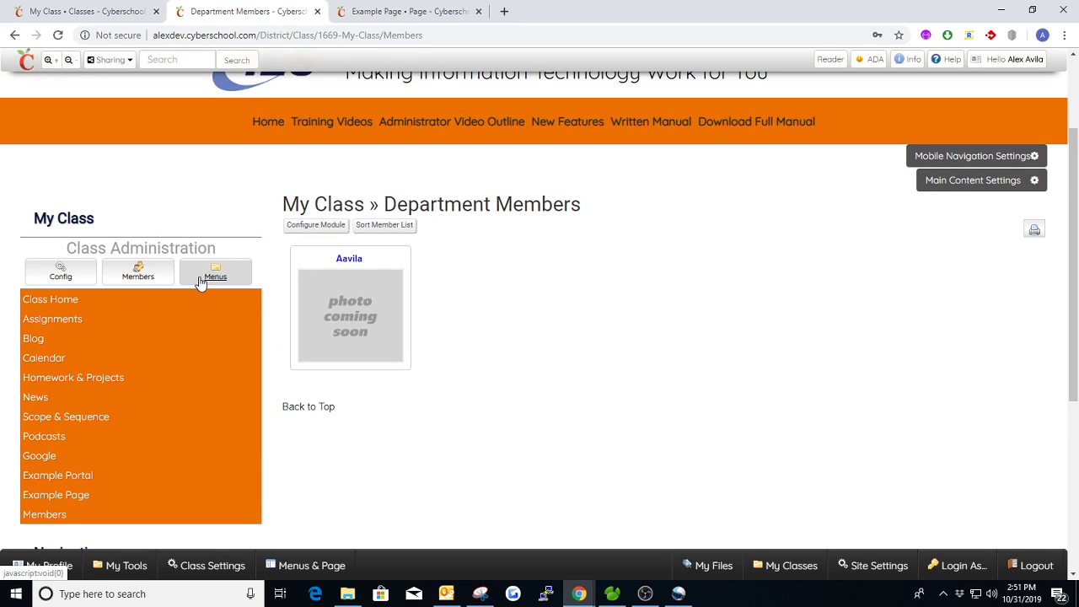
pyautogui.click(141, 276)
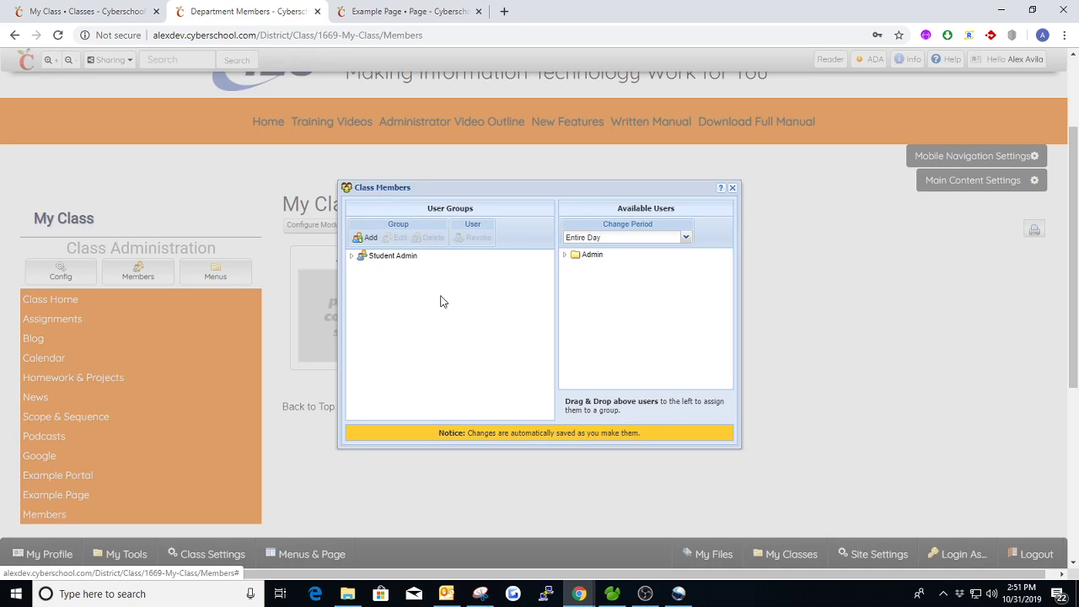
pyautogui.click(430, 238)
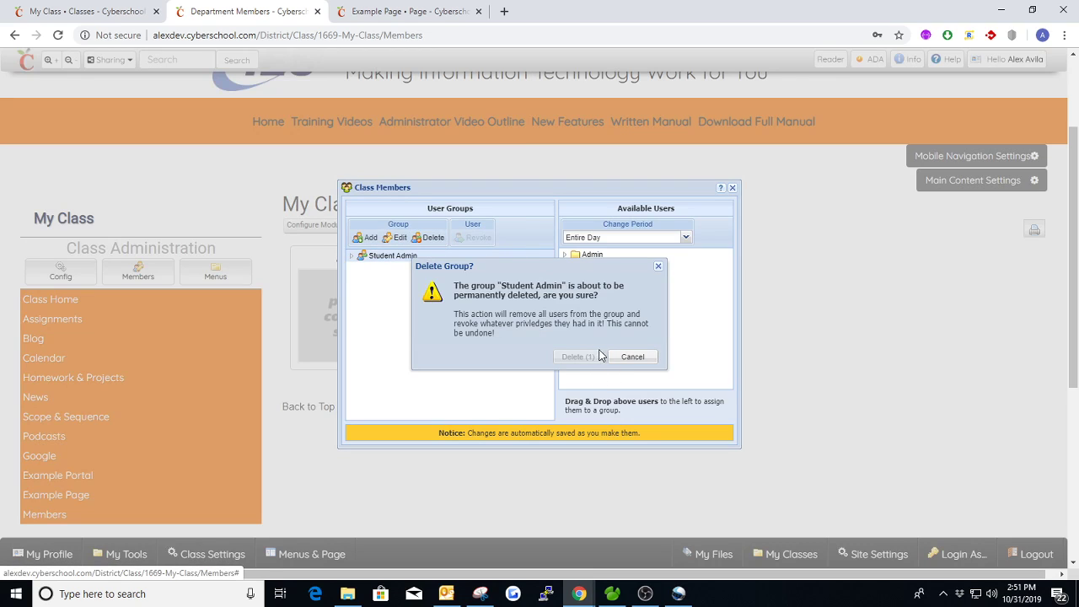
pyautogui.click(577, 357)
pyautogui.click(732, 188)
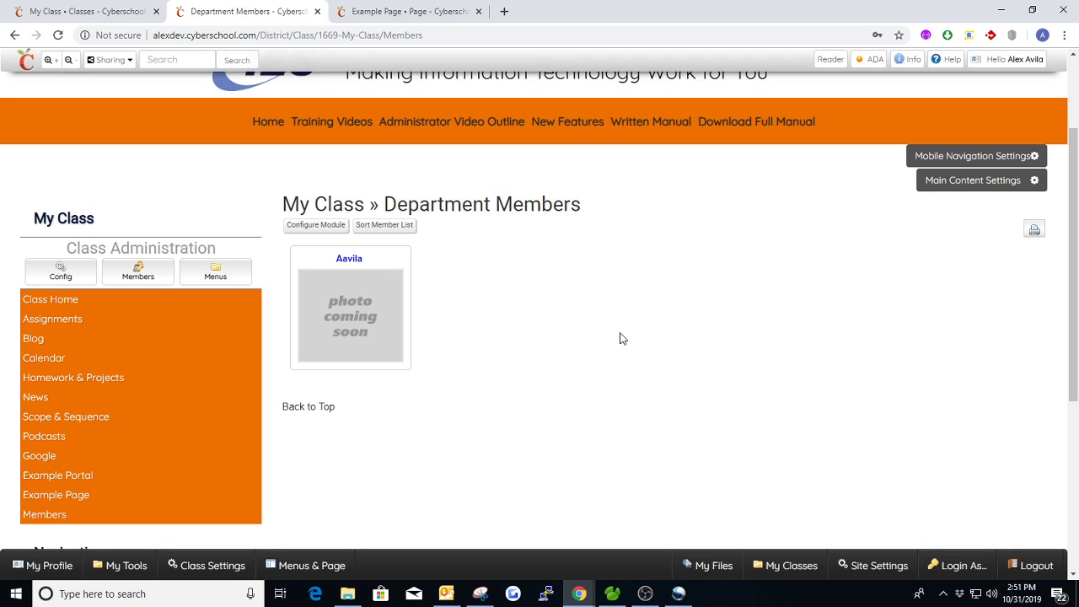
pyautogui.click(215, 271)
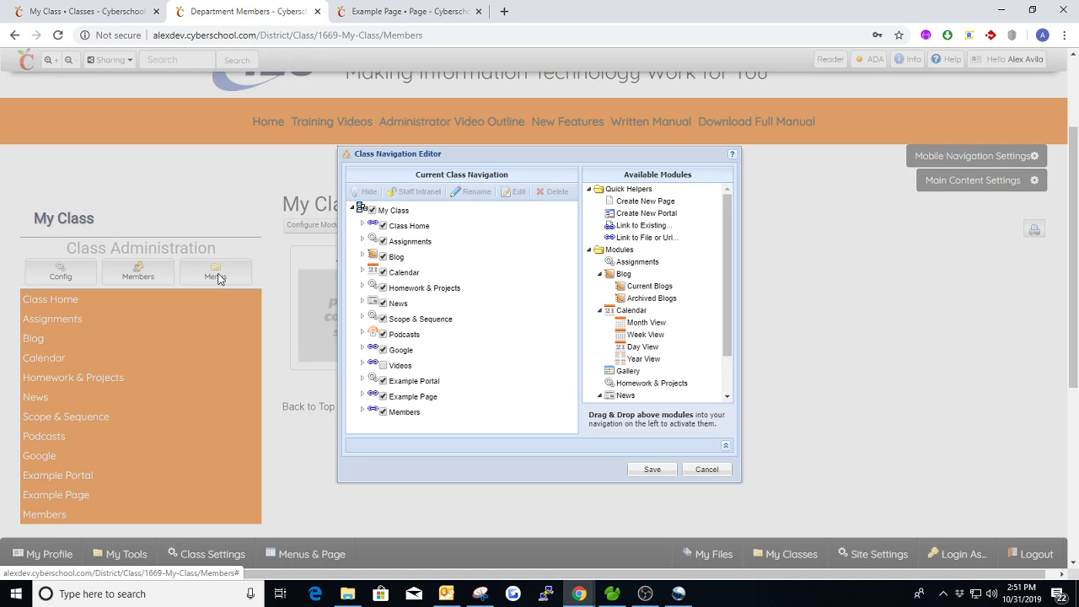
pyautogui.click(706, 469)
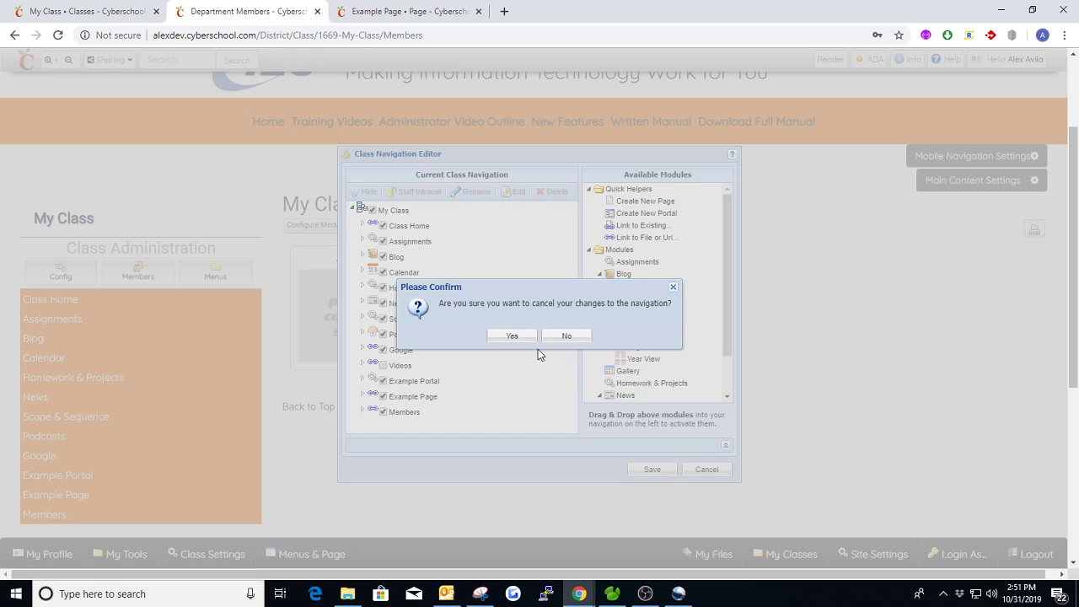
pyautogui.click(512, 336)
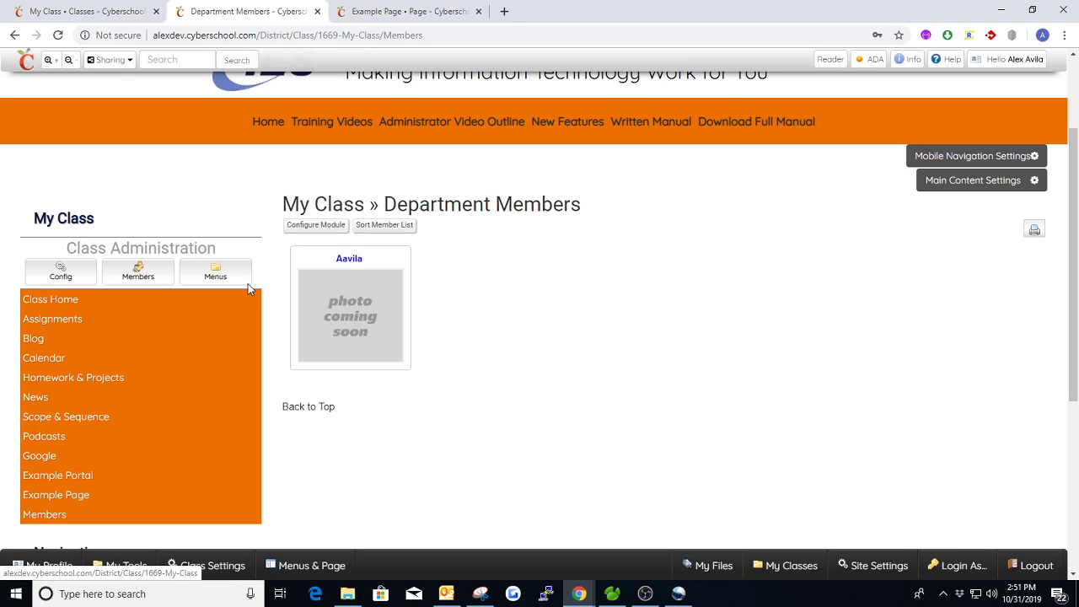